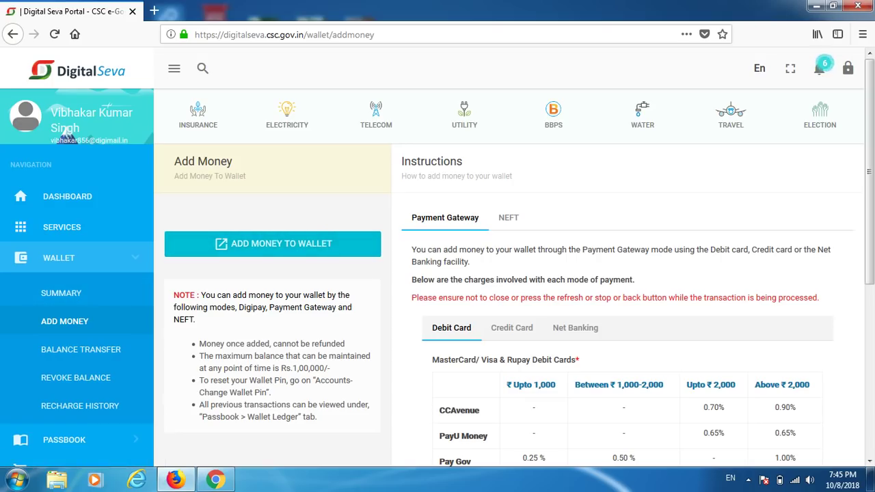
# - Reload the Add Money page and start a wallet top-up through the payment gateway
pyautogui.press('F5')
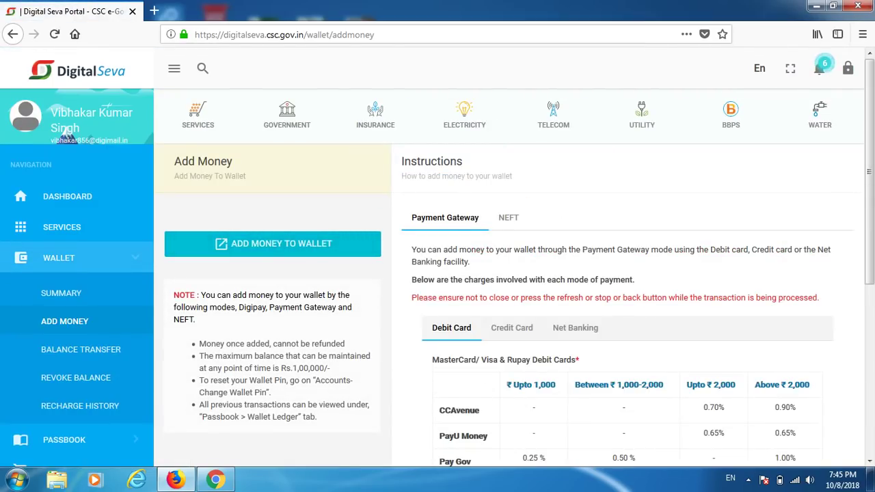
pyautogui.click(273, 244)
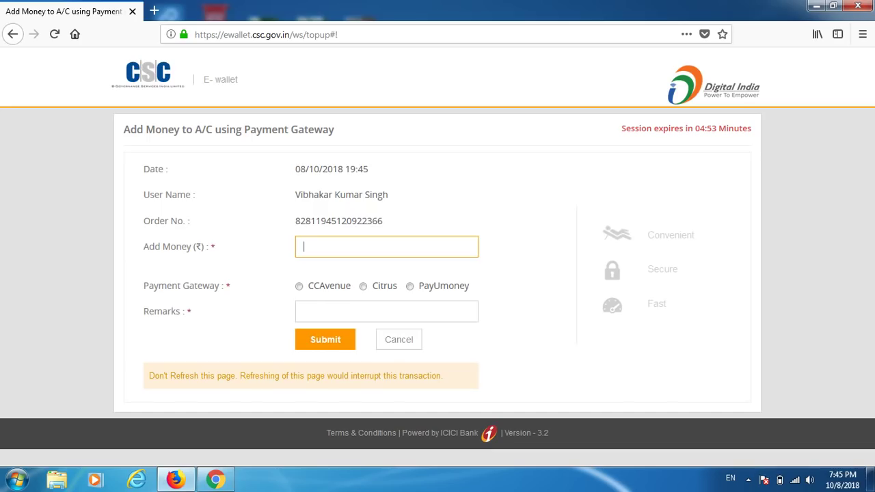
# - Submit a wallet top-up of 550 via PayUmoney with the remark 'IRCTC'
pyautogui.write('550')
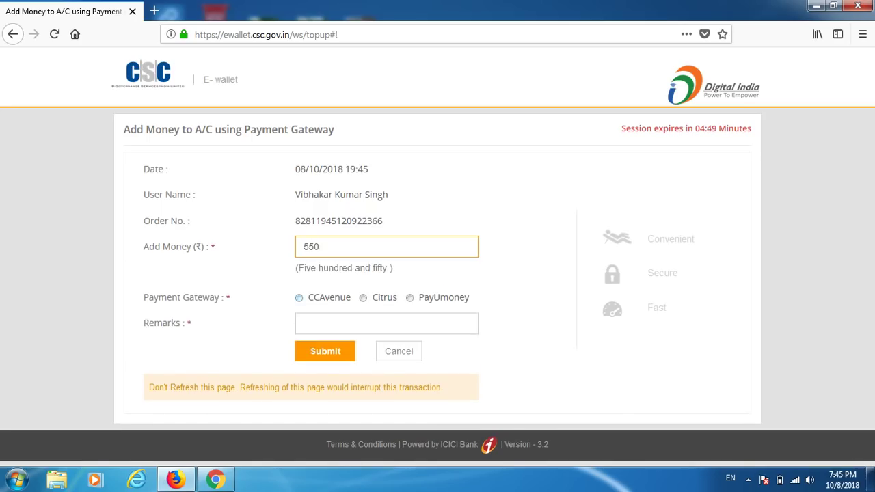
pyautogui.press('Tab')
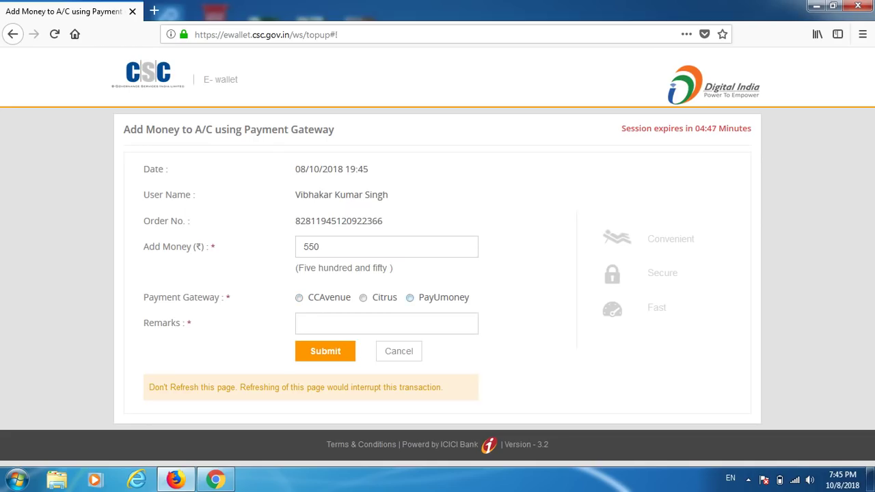
pyautogui.click(387, 324)
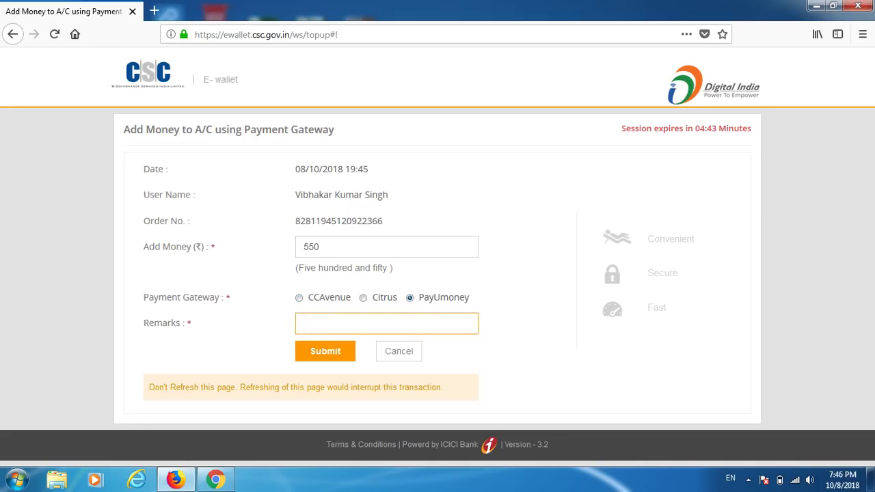
pyautogui.write('IRCTC')
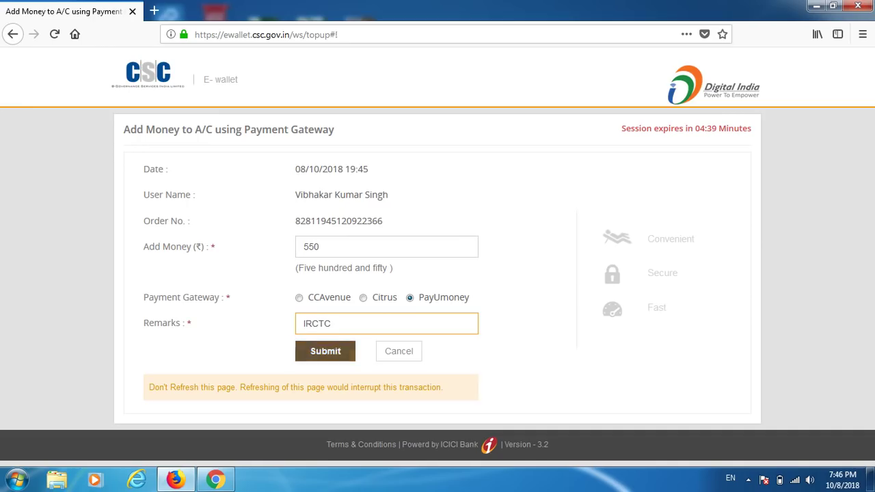
pyautogui.click(325, 351)
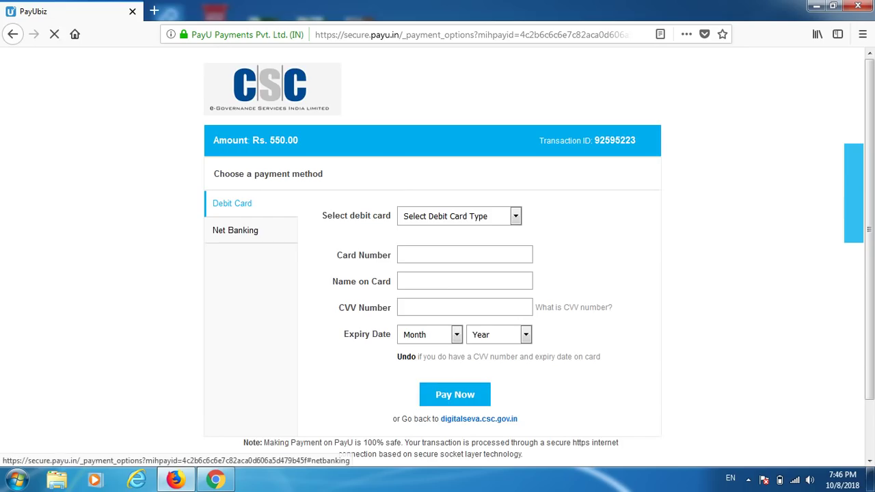
# - Pay the ₹550 by Net Banking with State Bank of India
pyautogui.click(235, 230)
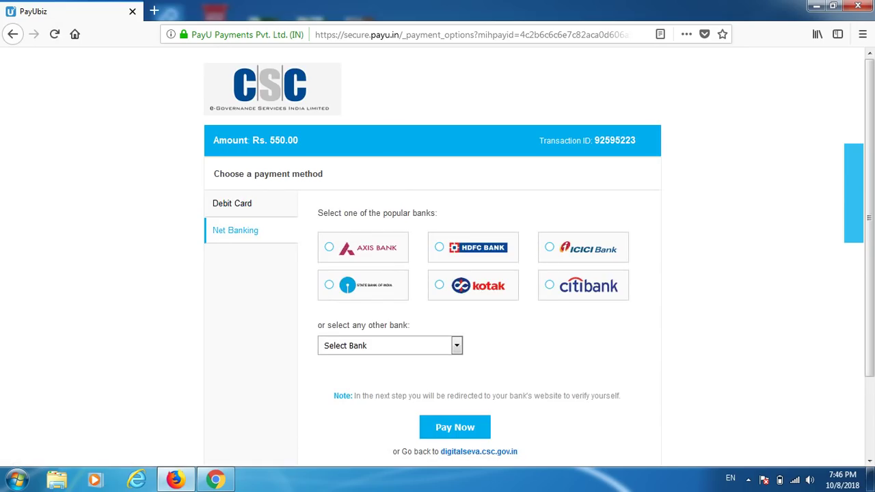
pyautogui.click(329, 285)
pyautogui.press('Return')
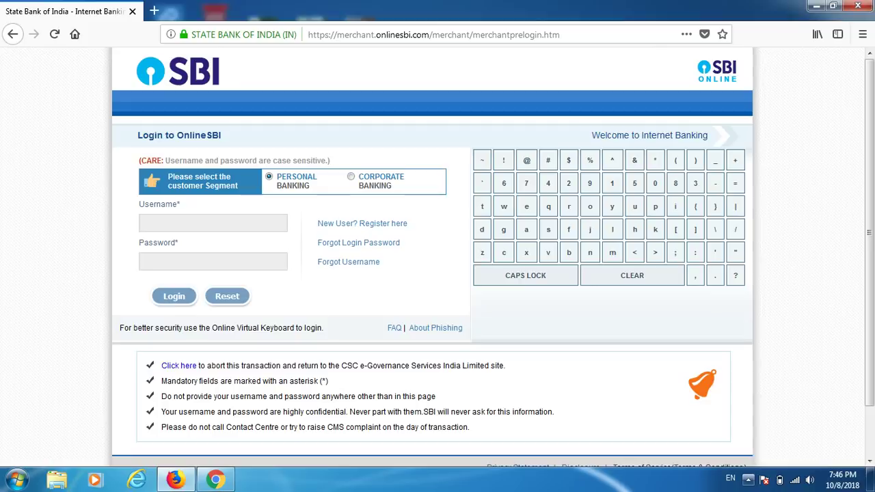
# - Select the Current Account, switch OTP mode to Offline and confirm the ₹550 transaction
pyautogui.click(749, 479)
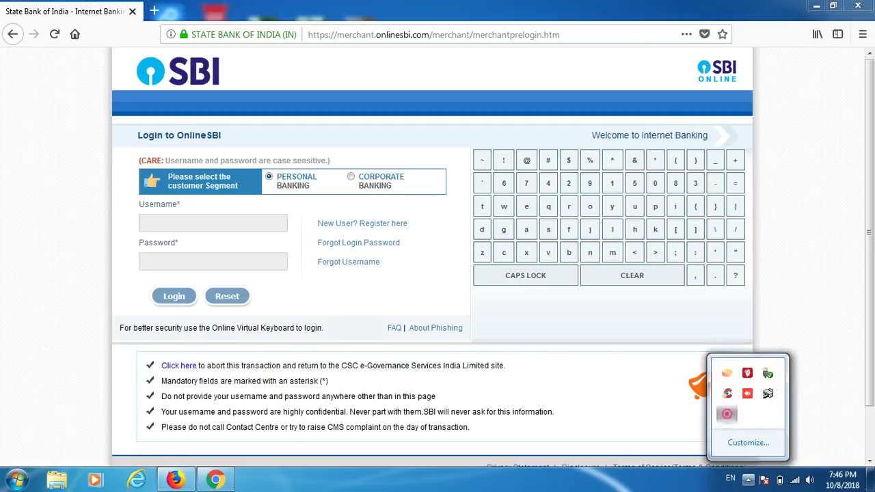
pyautogui.click(727, 414)
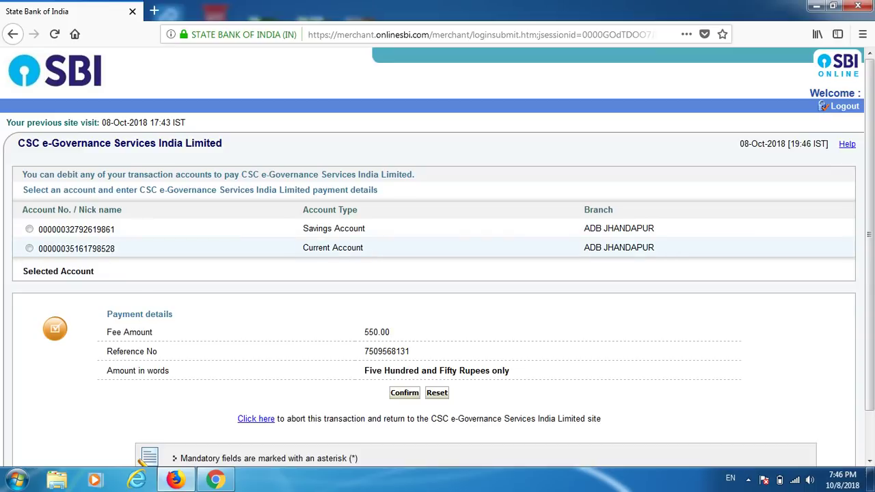
pyautogui.click(30, 248)
pyautogui.scroll(-2, 438, 257)
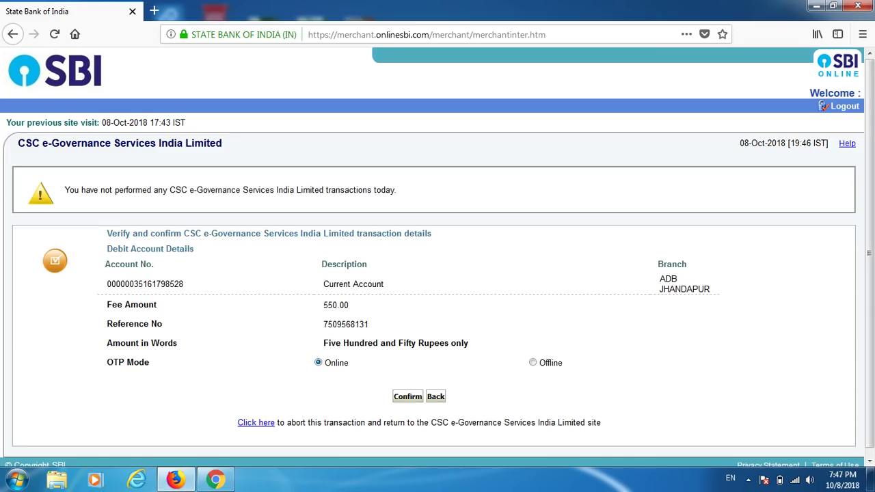
pyautogui.click(533, 362)
pyautogui.click(408, 396)
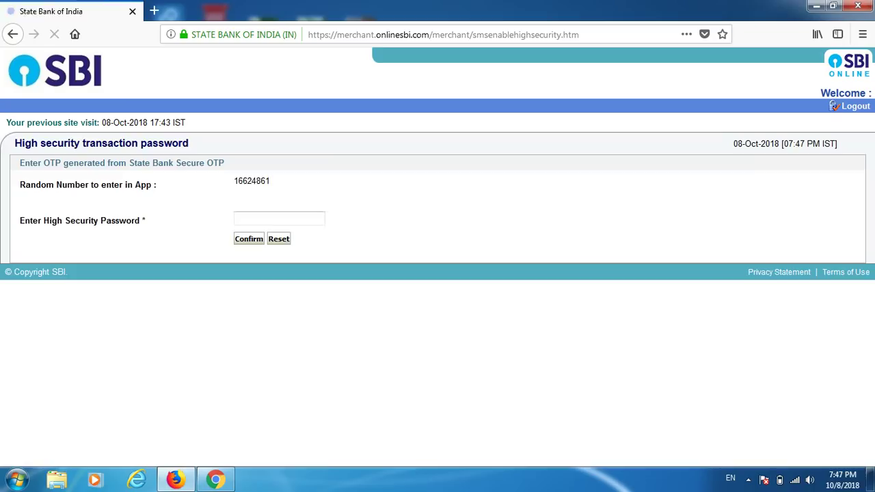
# - Enter the one-time password in the high-security field and complete the ₹550 SBI payment
pyautogui.click(279, 218)
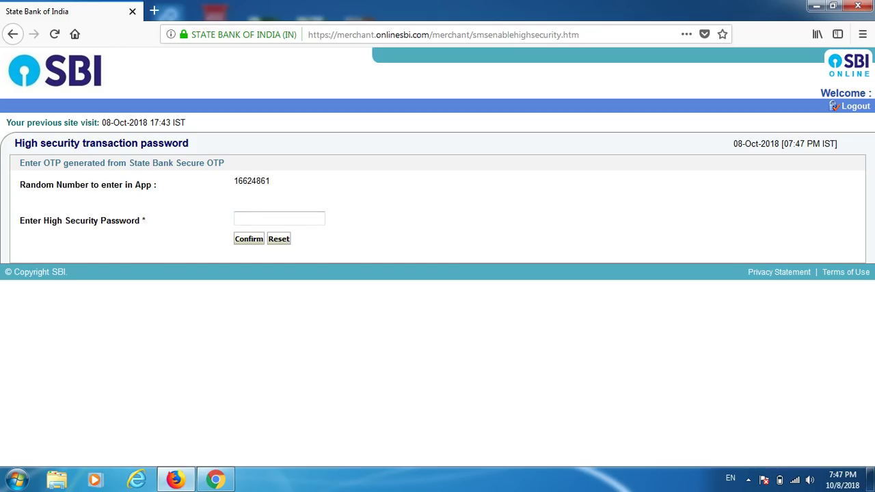
pyautogui.click(749, 479)
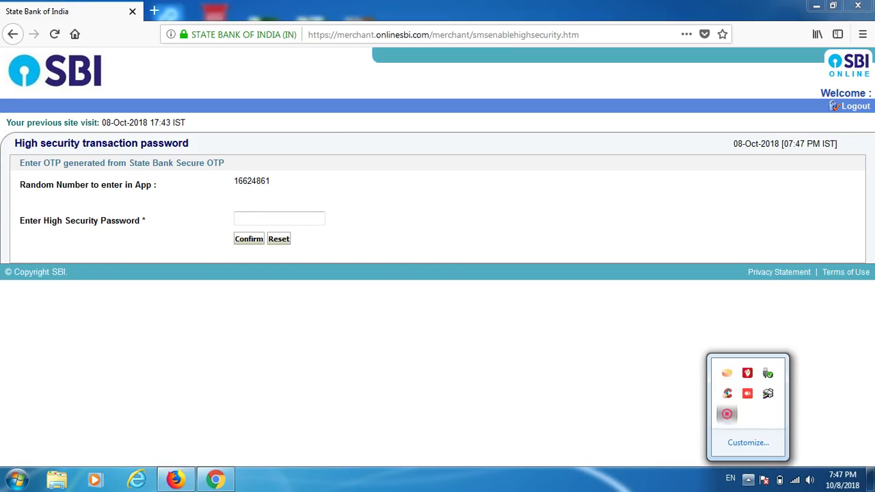
pyautogui.click(727, 413)
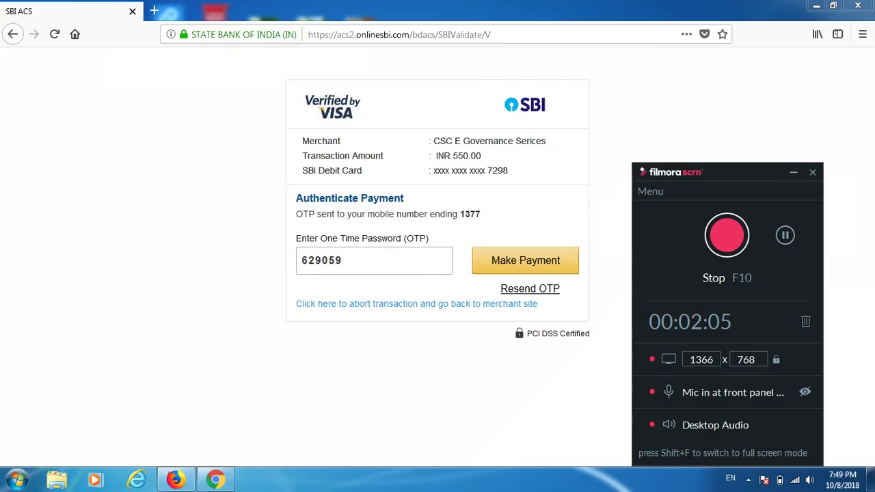
pyautogui.press('Return')
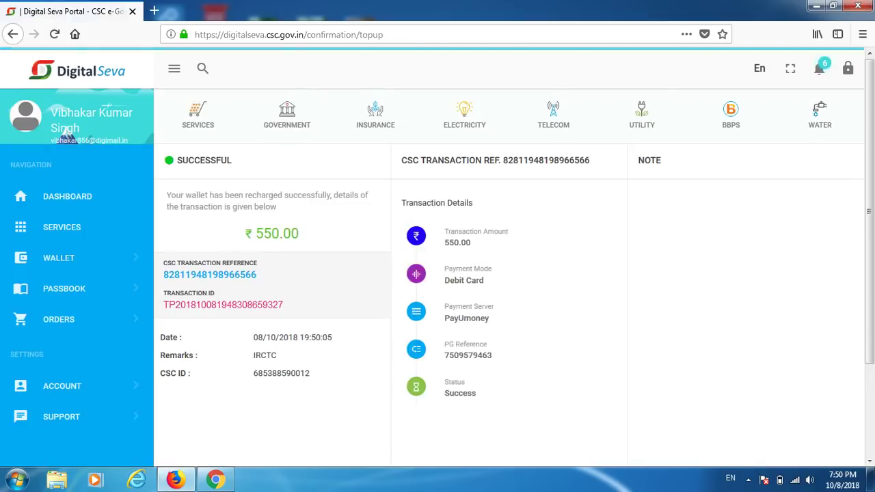
# - Search Google for 'IRCTC' in a new browser tab
pyautogui.click(154, 11)
pyautogui.click(227, 82)
pyautogui.write('IRCTC')
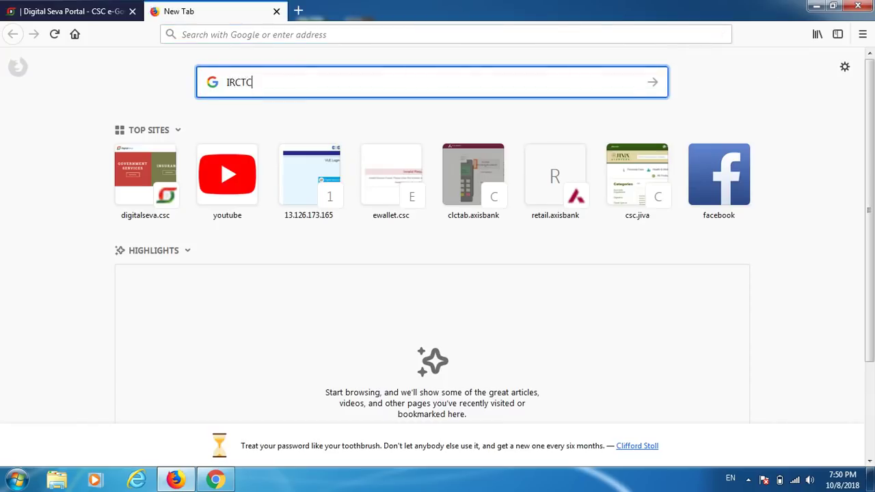
pyautogui.press('Return')
# - Return to Digital Seva and open its Services catalogue
pyautogui.click(68, 11)
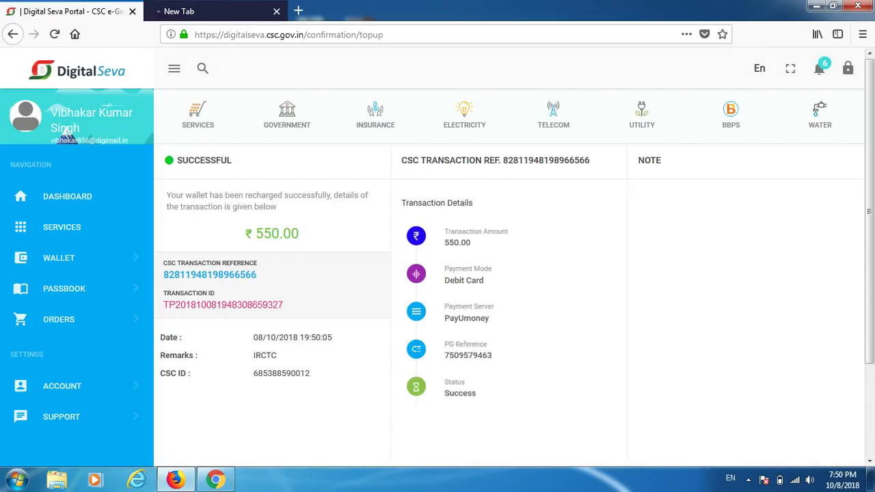
pyautogui.click(61, 227)
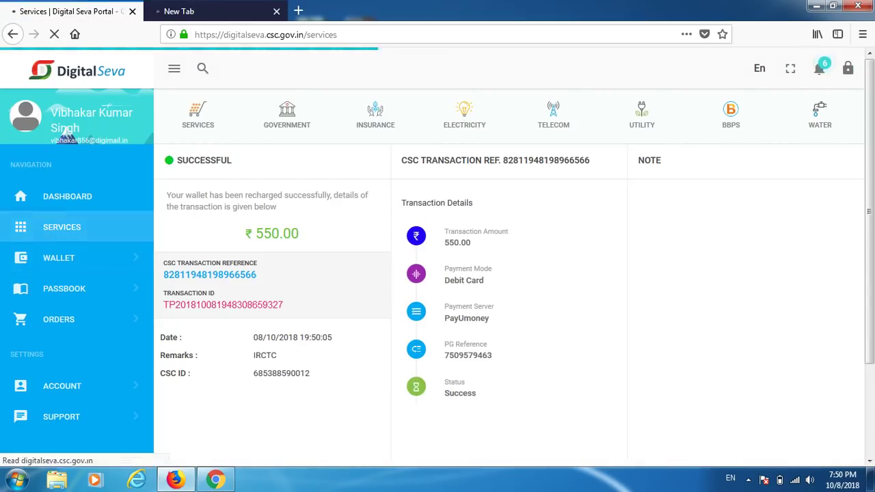
pyautogui.hotkey('ctrl', 'Tab')
pyautogui.hotkey('ctrl', 'Tab')
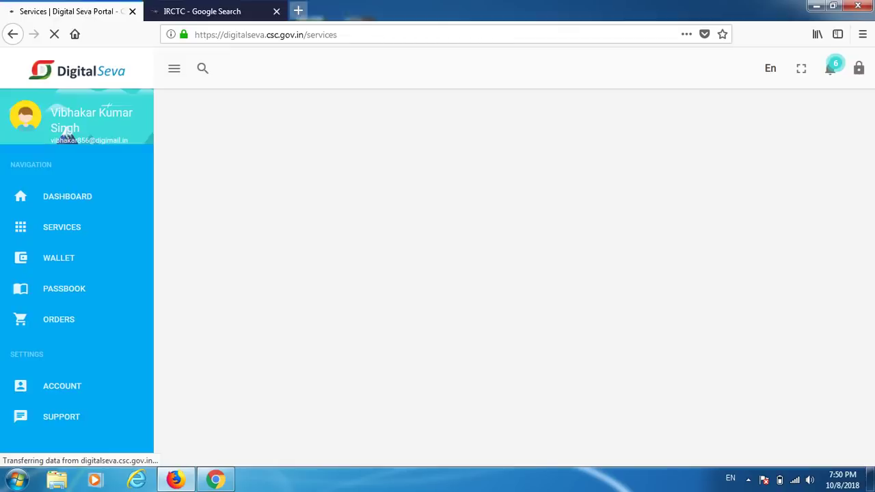
pyautogui.hotkey('ctrl', 'Tab')
pyautogui.hotkey('ctrl', 'Tab')
pyautogui.hotkey('ctrl', 'Tab')
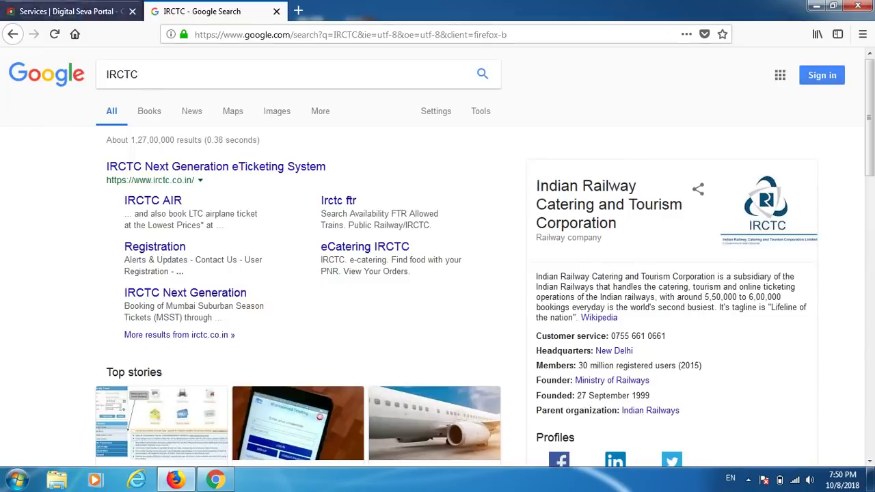
pyautogui.hotkey('ctrl', 'Tab')
# - Search the portal services for 'IRCTC' and launch Railway Ticket Booking
pyautogui.click(203, 68)
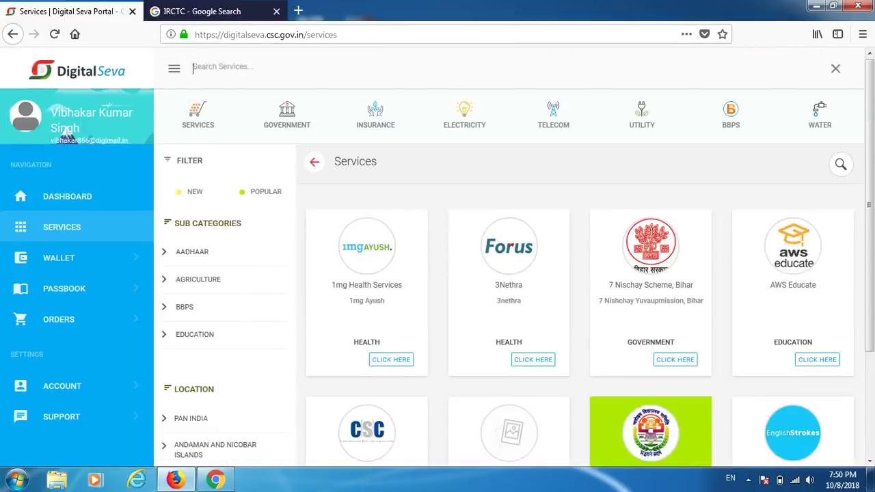
pyautogui.write('IRCTC')
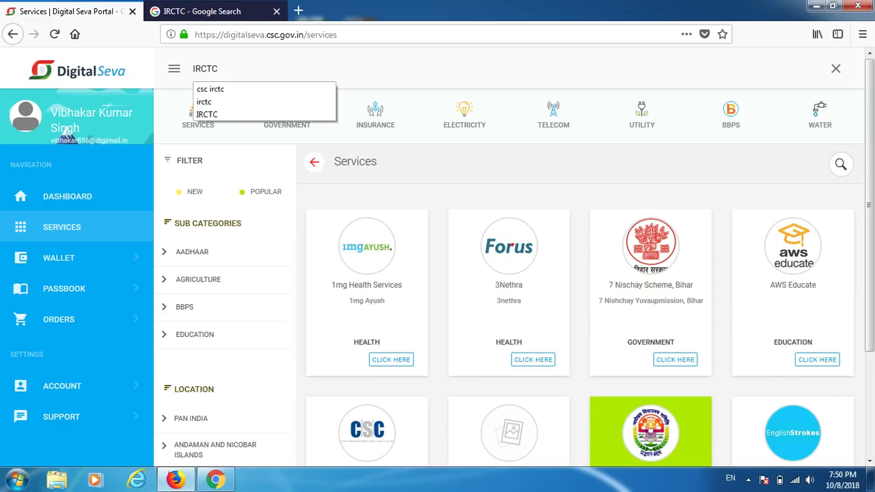
pyautogui.press('Return')
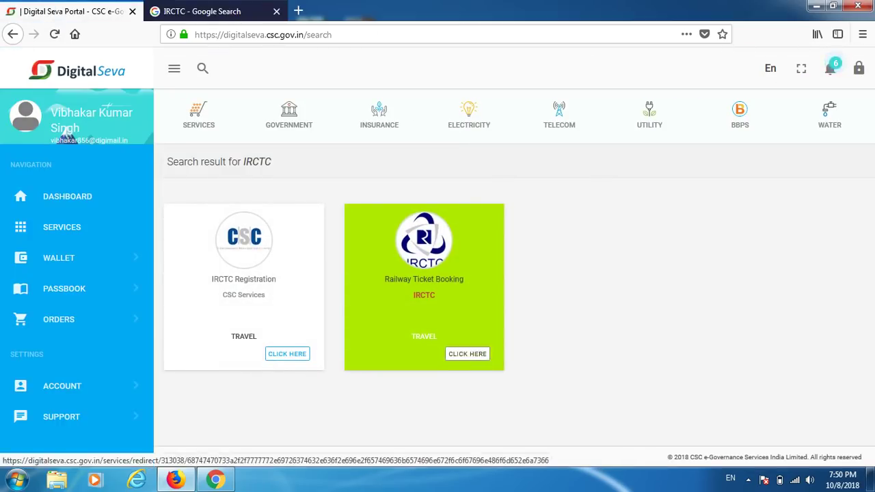
pyautogui.click(468, 353)
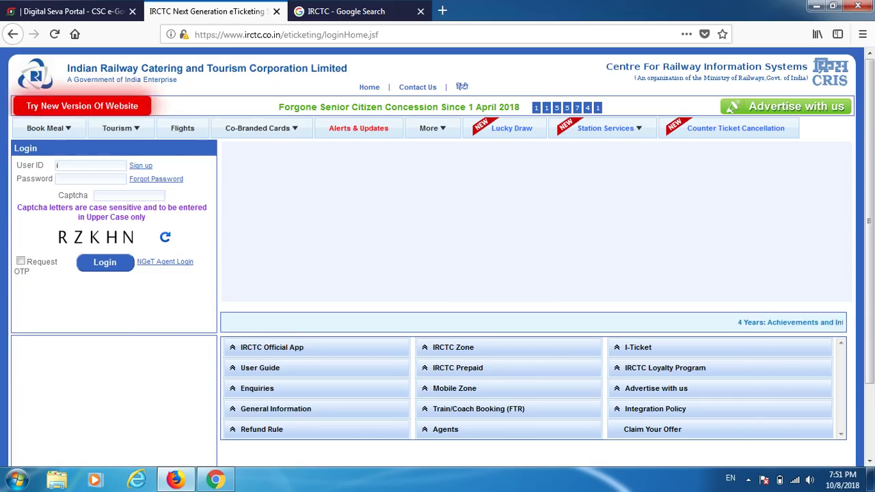
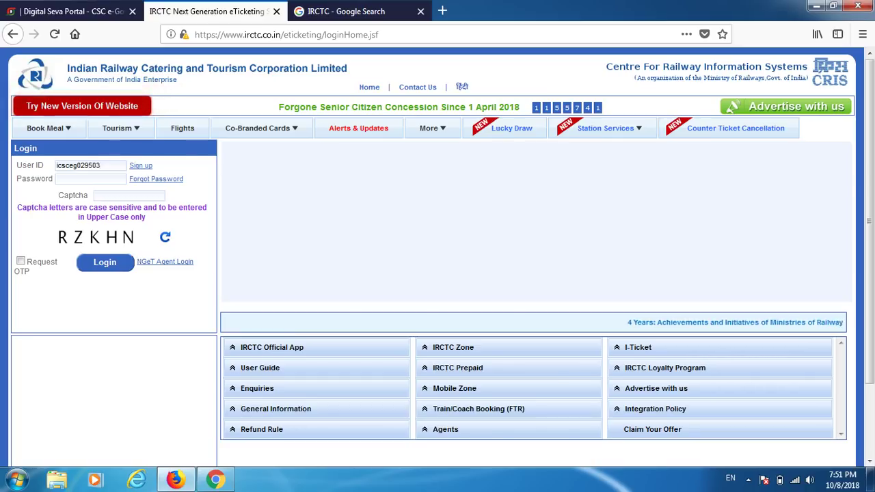
# - Sign in to IRCTC eTicketing with the agent user ID, password and the shown captcha
pyautogui.click(90, 178)
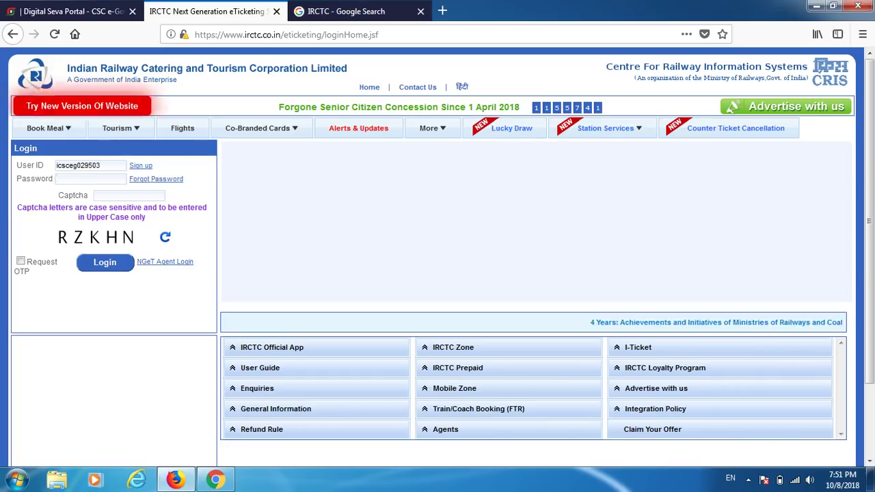
pyautogui.write('•••••')
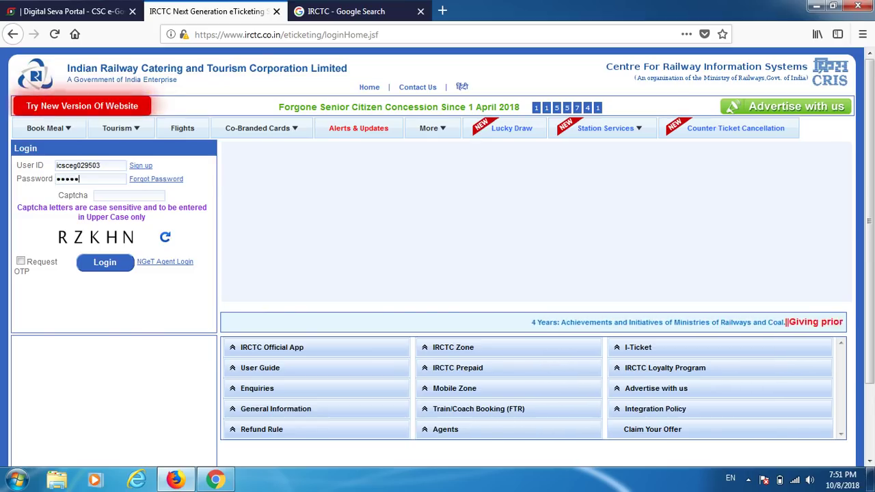
pyautogui.write('•••')
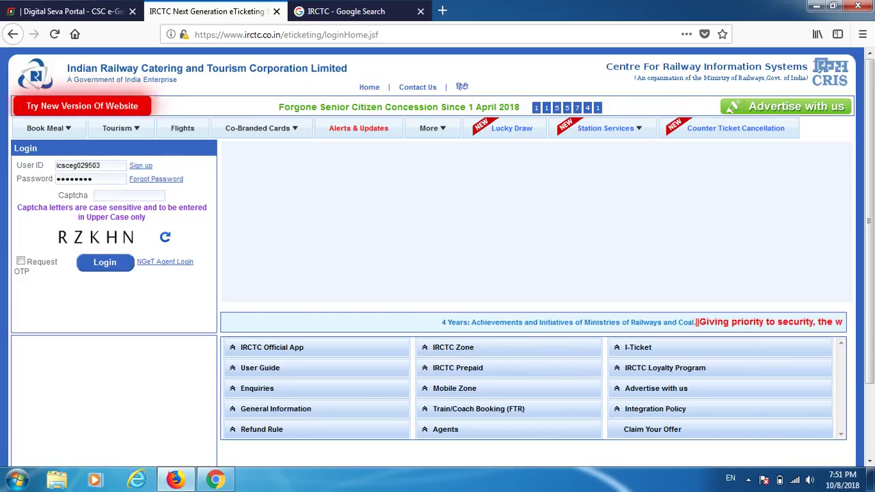
pyautogui.write('R')
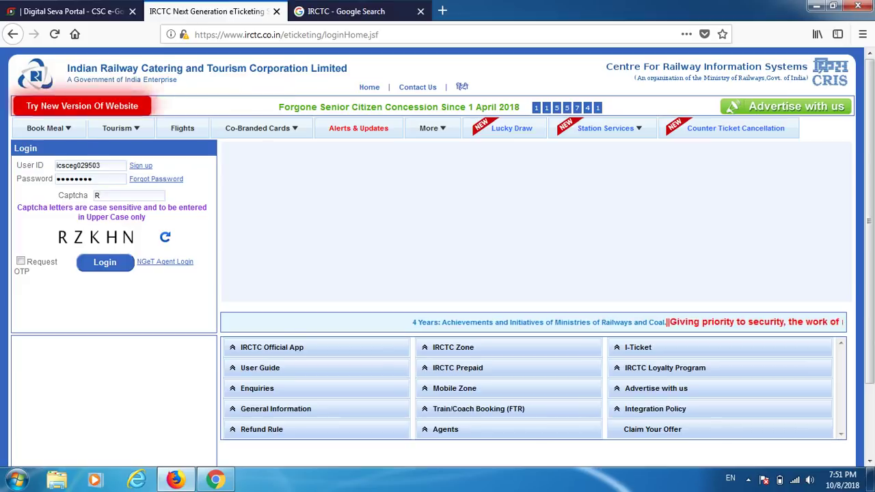
pyautogui.write('ZK')
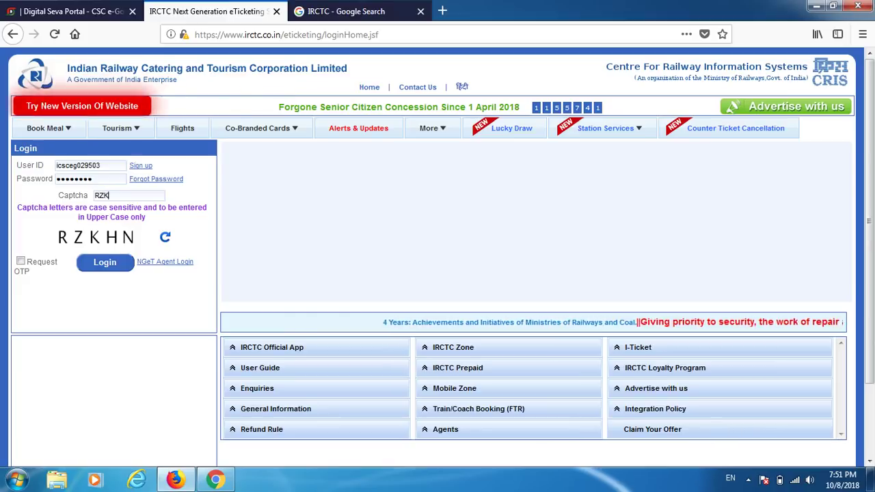
pyautogui.write('HN')
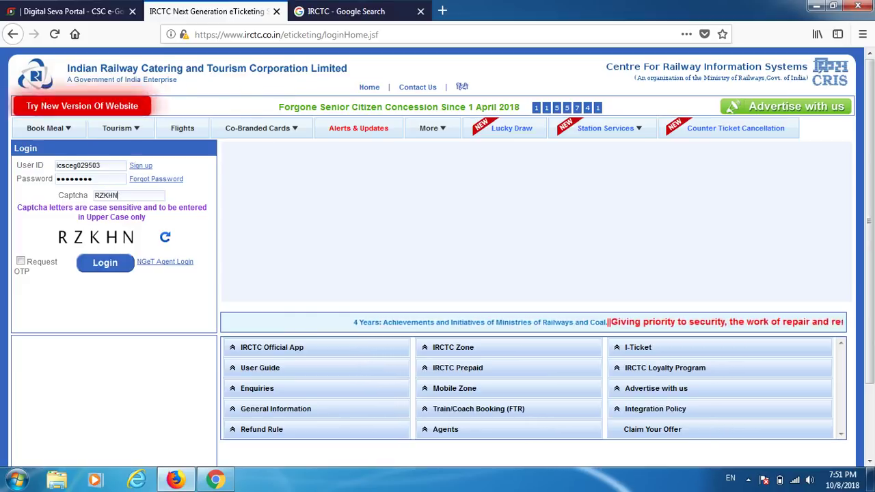
pyautogui.press('Return')
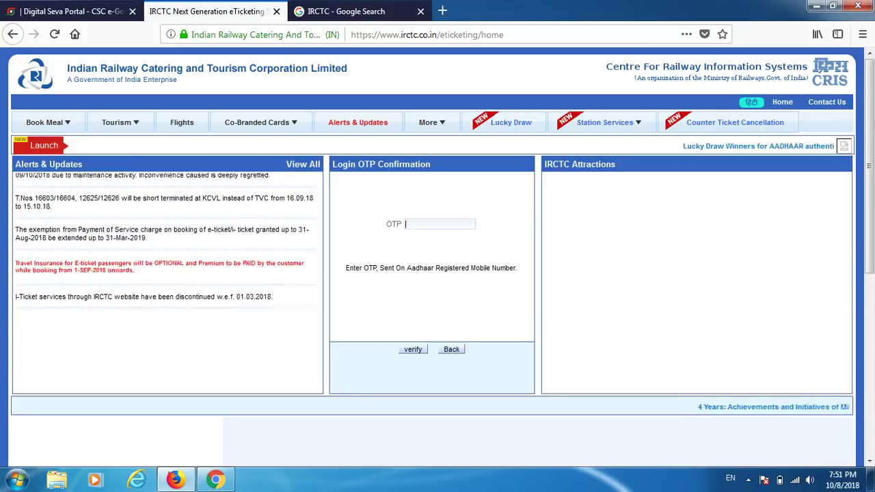
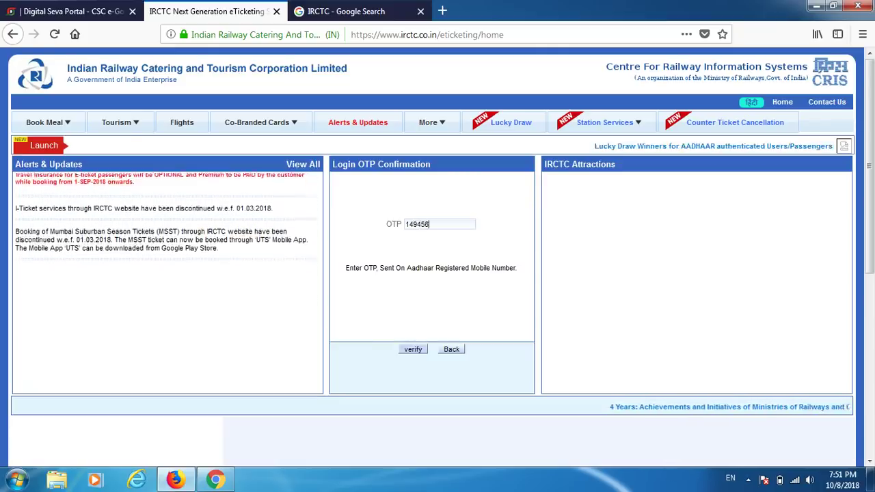
# - Type the six-digit login OTP and submit it for verification
pyautogui.press('Return')
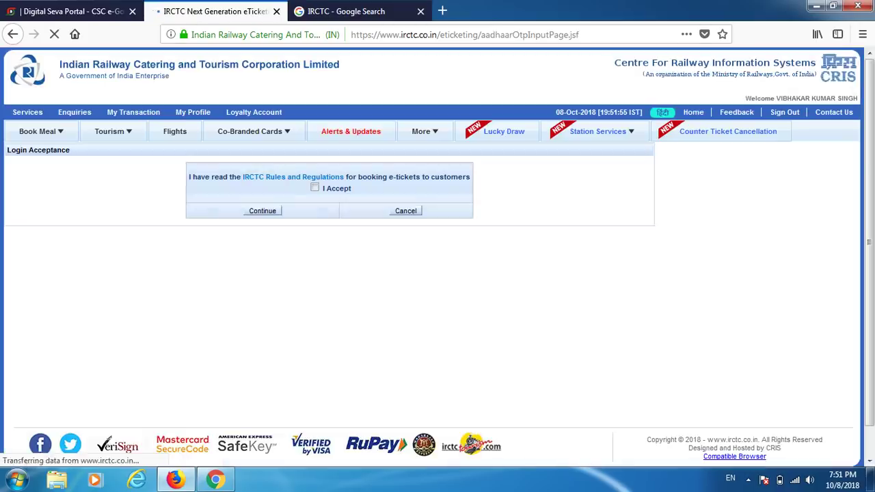
# - Tick 'I Accept' on the Login Acceptance rules and continue
pyautogui.click(314, 187)
pyautogui.click(263, 210)
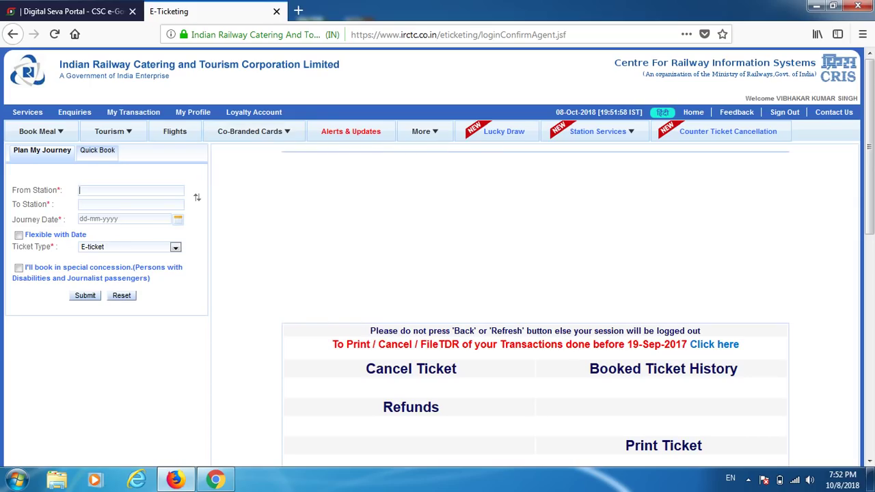
# - Search trains from Bhagalpur (BGP) to Anand Vihar Terminal (ANVT) for 17-11-2018
pyautogui.write('BGP')
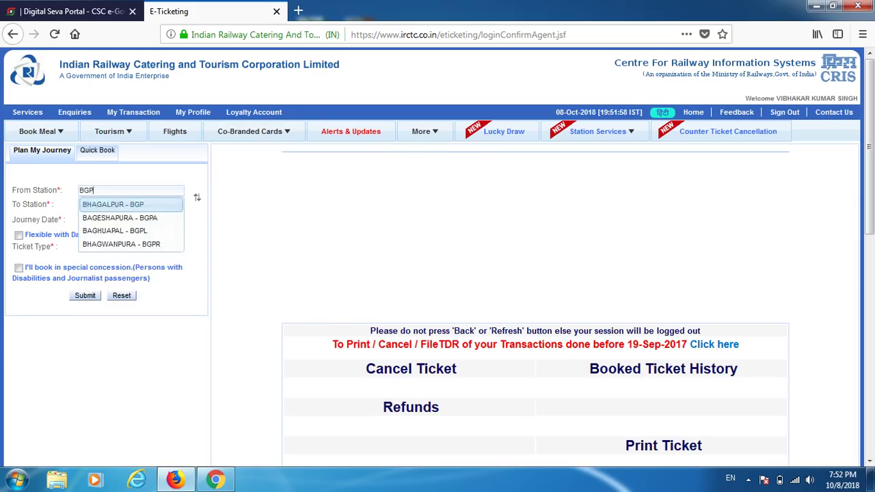
pyautogui.press('Tab')
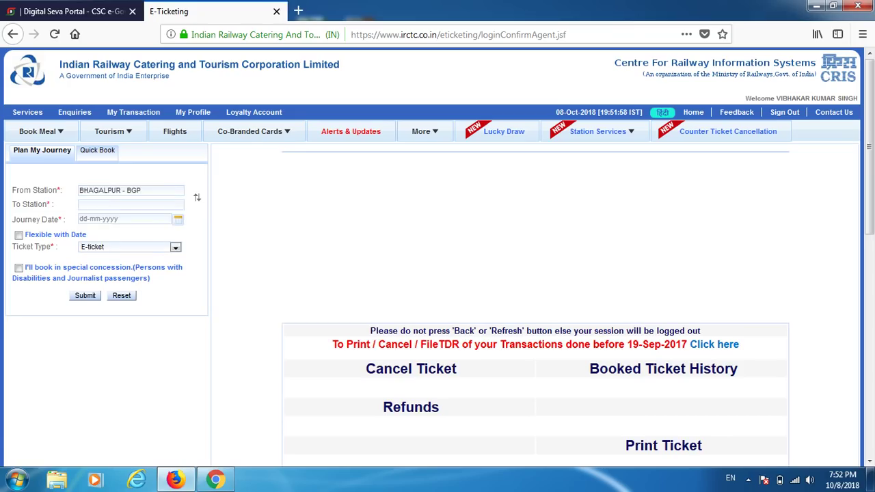
pyautogui.write('ANVT')
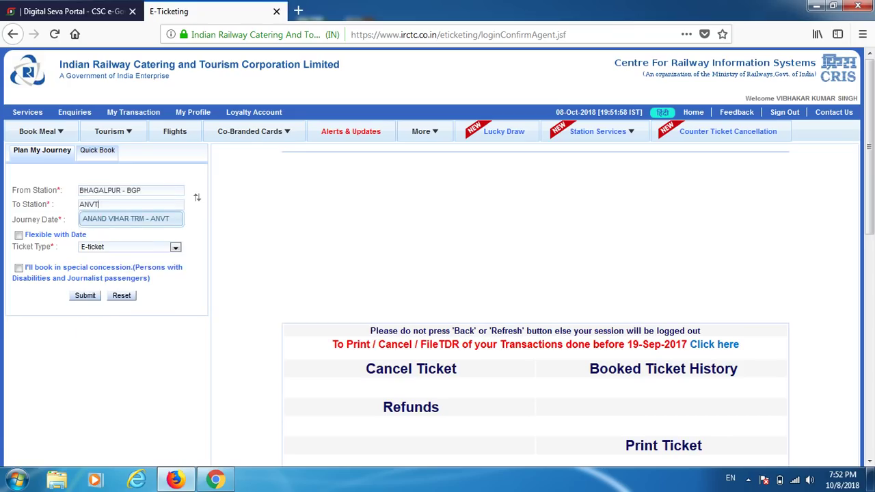
pyautogui.press('Return')
pyautogui.press('Tab')
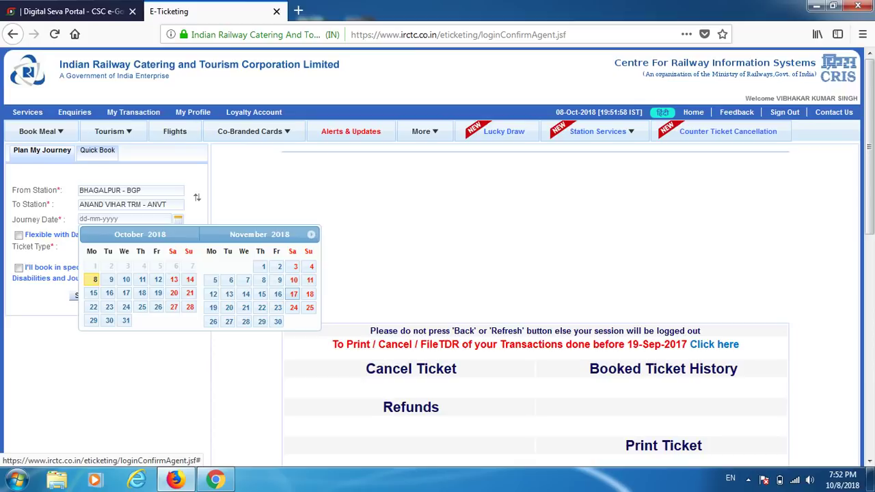
pyautogui.click(294, 294)
pyautogui.click(85, 295)
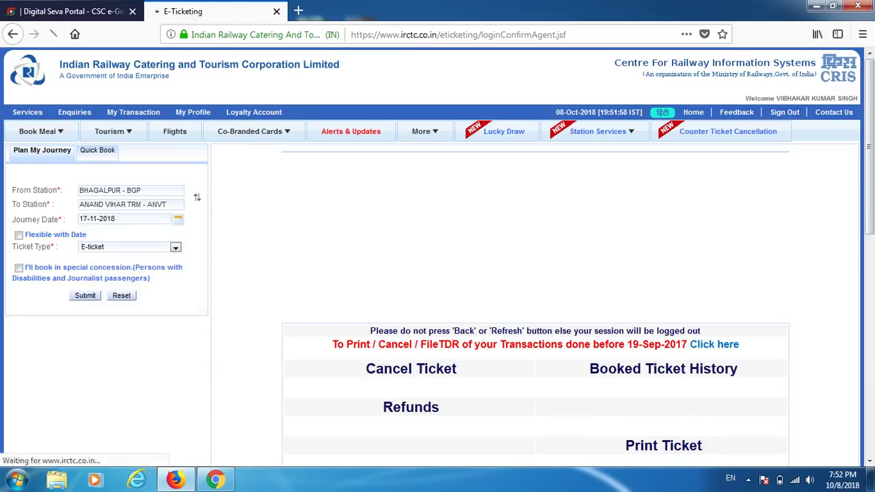
pyautogui.scroll(-3, 438, 255)
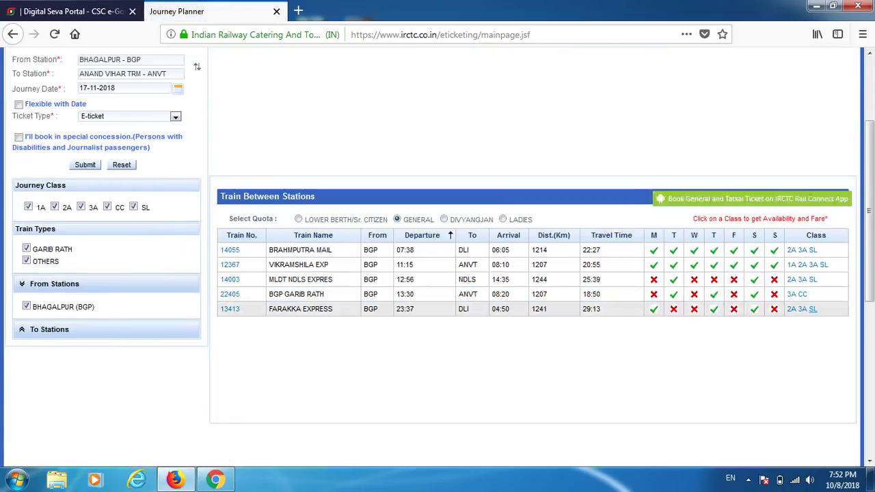
# - Check sleeper availability on 13413 Farakka Express, book it for 17-11-2018, and confirm BGP to DLI
pyautogui.click(812, 309)
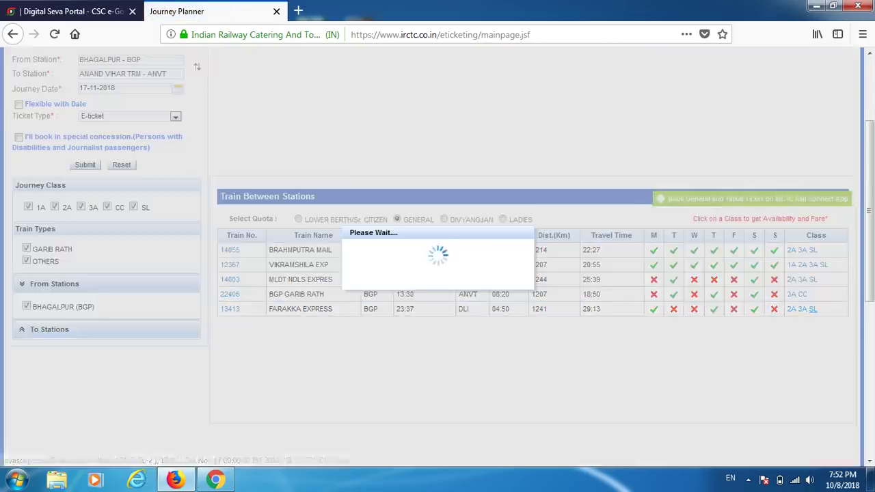
pyautogui.scroll(-2, 440, 259)
pyautogui.scroll(-3, 440, 259)
pyautogui.scroll(6, 440, 259)
pyautogui.scroll(-1, 439, 259)
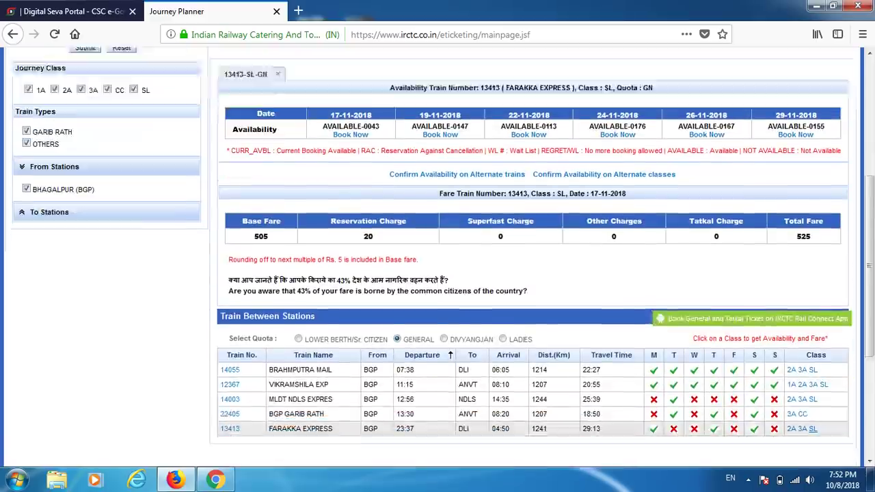
pyautogui.scroll(-1, 440, 259)
pyautogui.scroll(5, 440, 259)
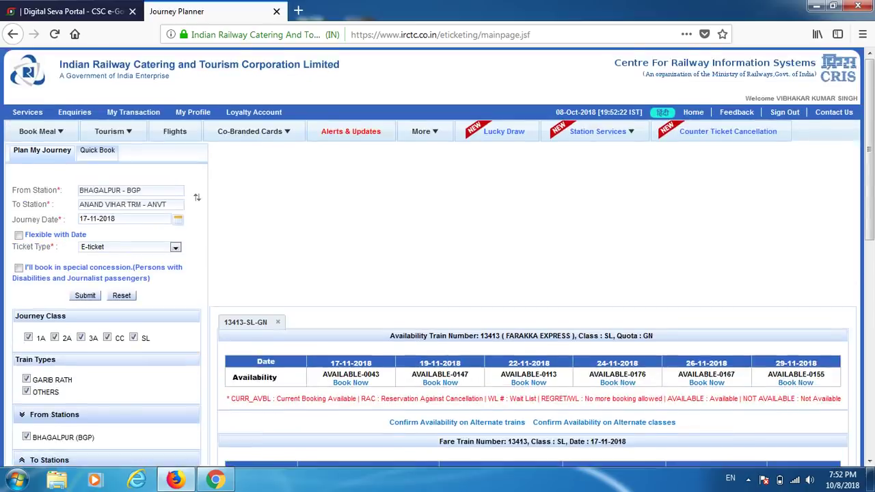
pyautogui.scroll(-3, 351, 188)
pyautogui.click(351, 187)
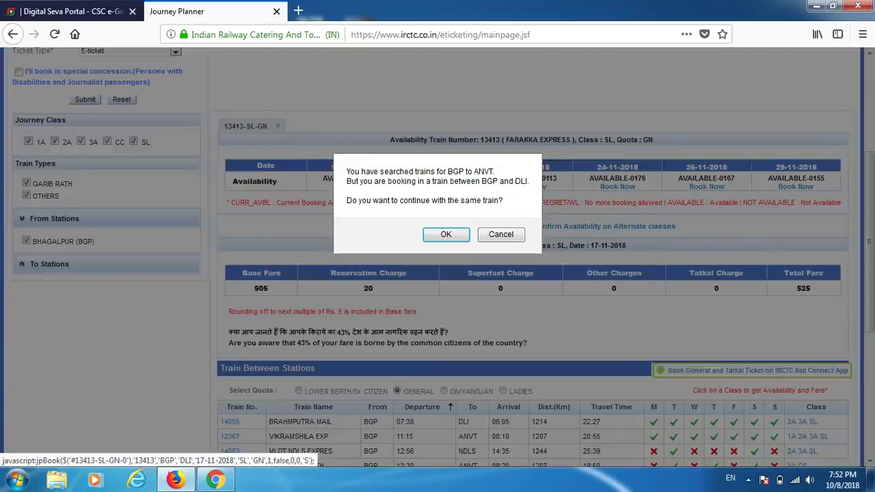
pyautogui.click(446, 235)
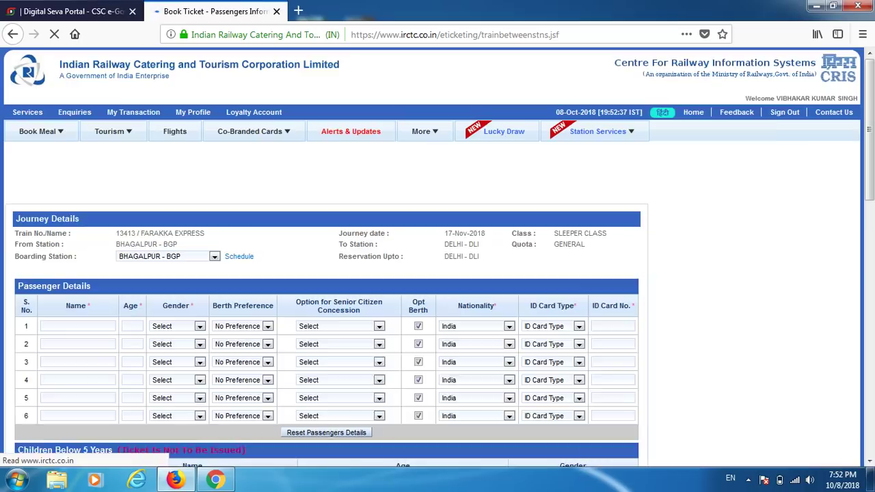
# - Open the hidden background app icons in the system tray
pyautogui.scroll(-2, 438, 273)
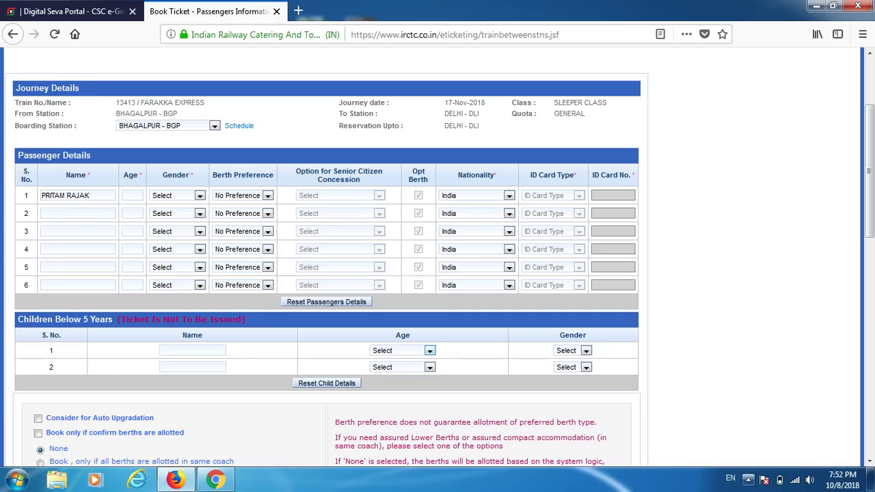
pyautogui.click(748, 479)
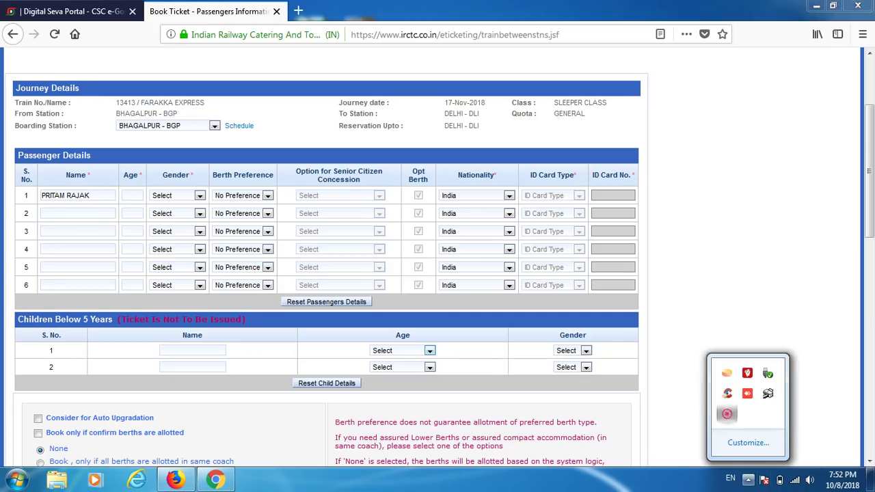
pyautogui.click(727, 413)
# - Scroll down the passenger form to the captcha and request a new captcha image
pyautogui.scroll(-5, 328, 259)
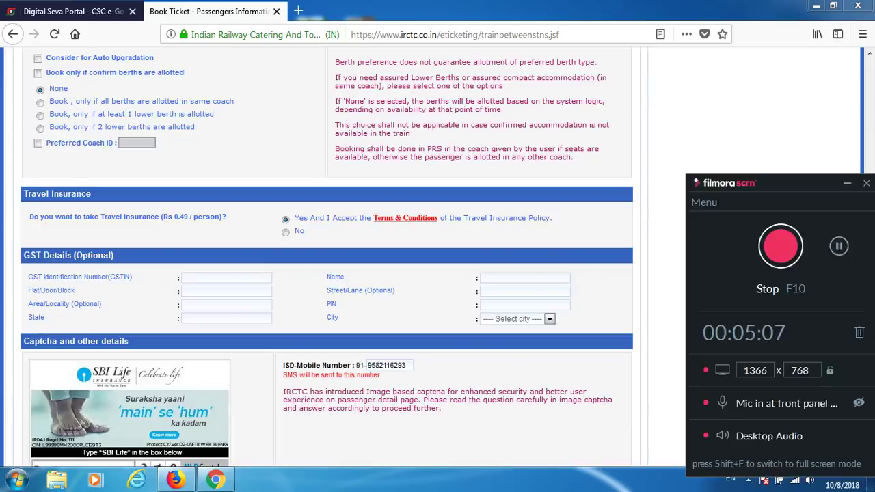
pyautogui.scroll(5, 328, 260)
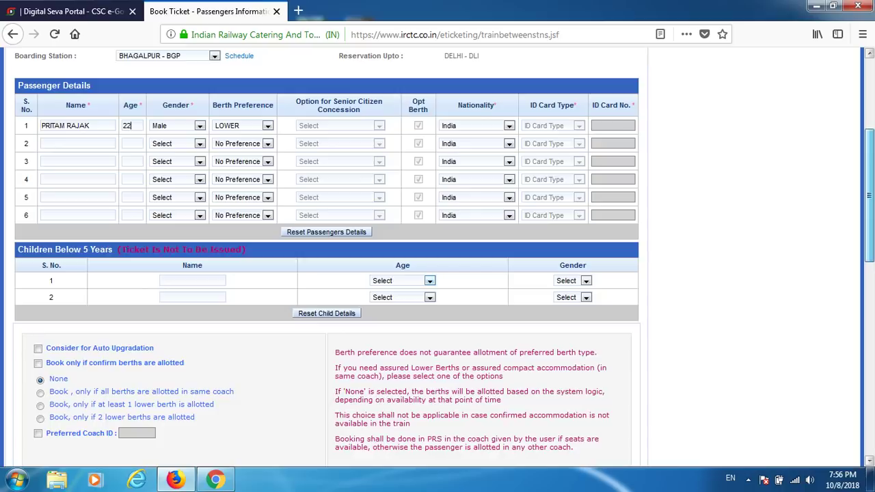
pyautogui.scroll(-5, 328, 260)
pyautogui.scroll(-5, 328, 259)
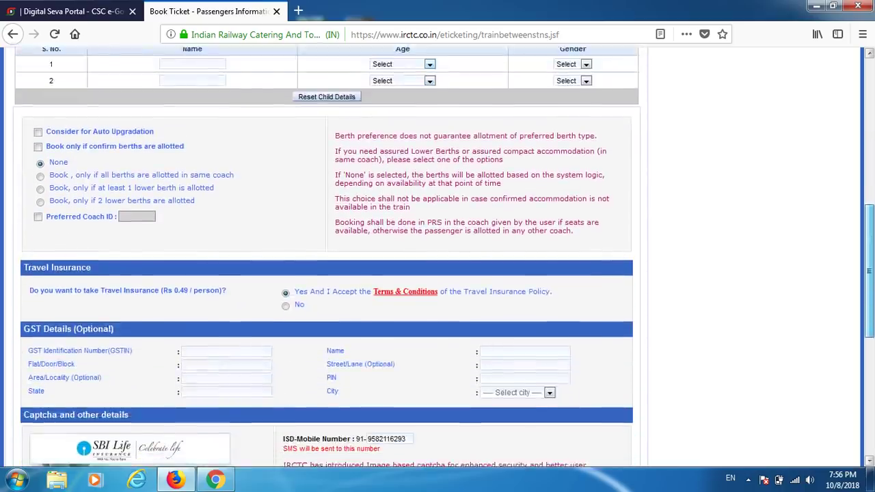
pyautogui.scroll(-1, 158, 301)
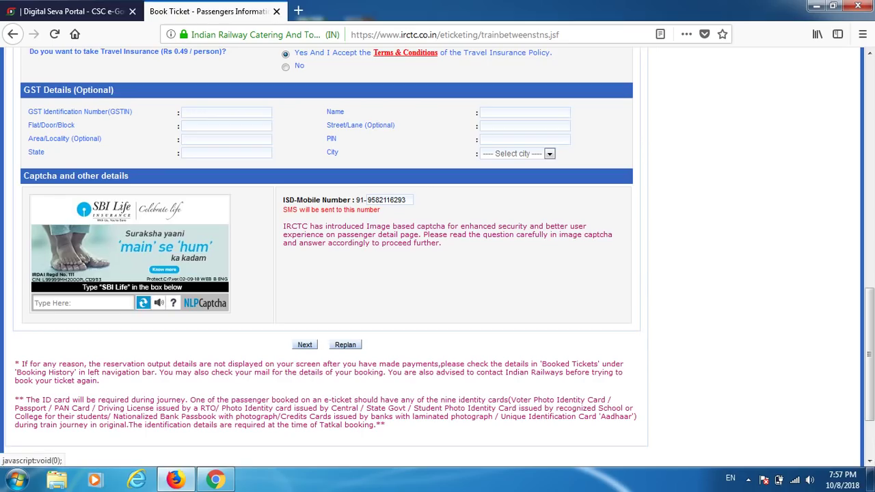
pyautogui.click(143, 303)
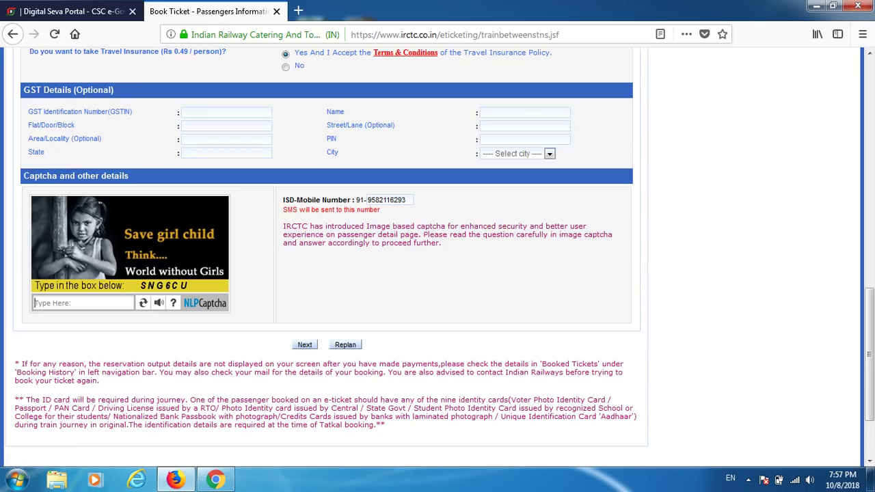
# - Enter the displayed captcha text and submit the passenger details form
pyautogui.write('SNG6CU')
pyautogui.press('Return')
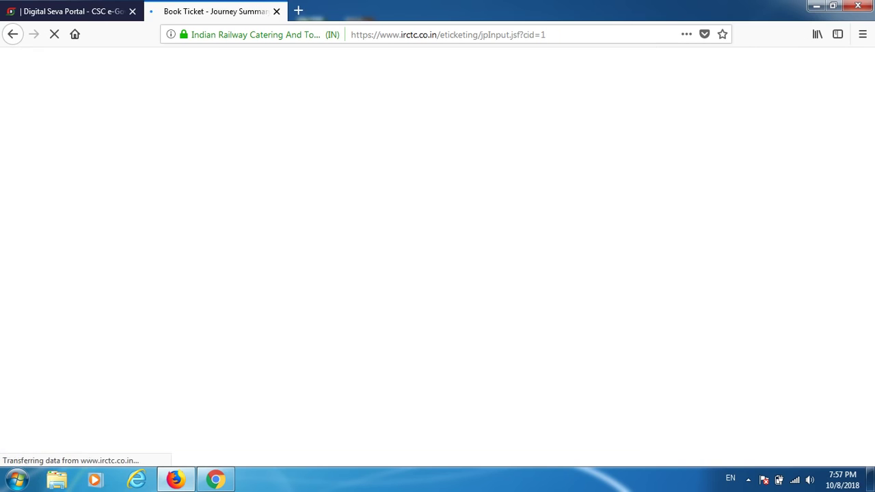
# - Choose CSC RDS PG on the Journey Summary and make the ₹525.49 payment
pyautogui.scroll(-3, 437, 243)
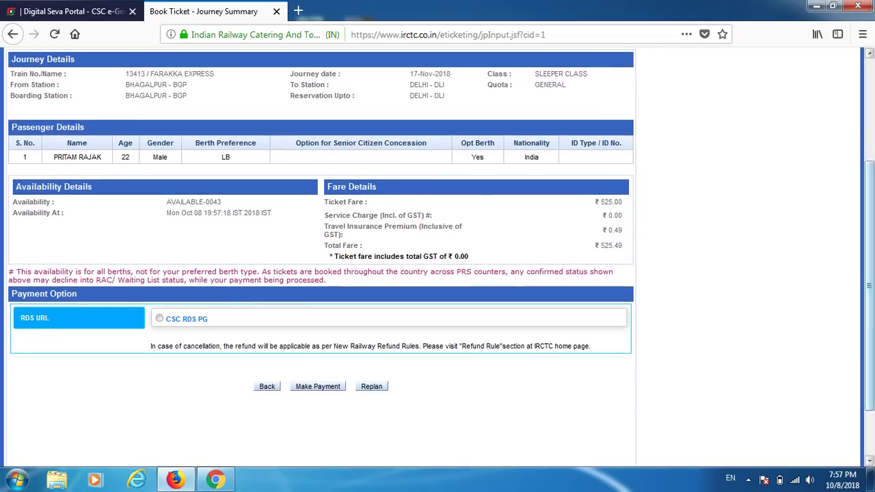
pyautogui.scroll(-2, 438, 258)
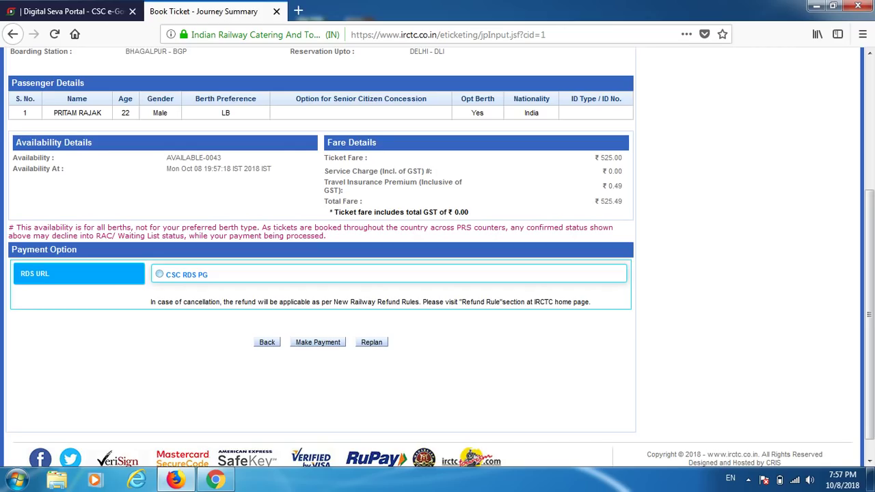
pyautogui.click(318, 342)
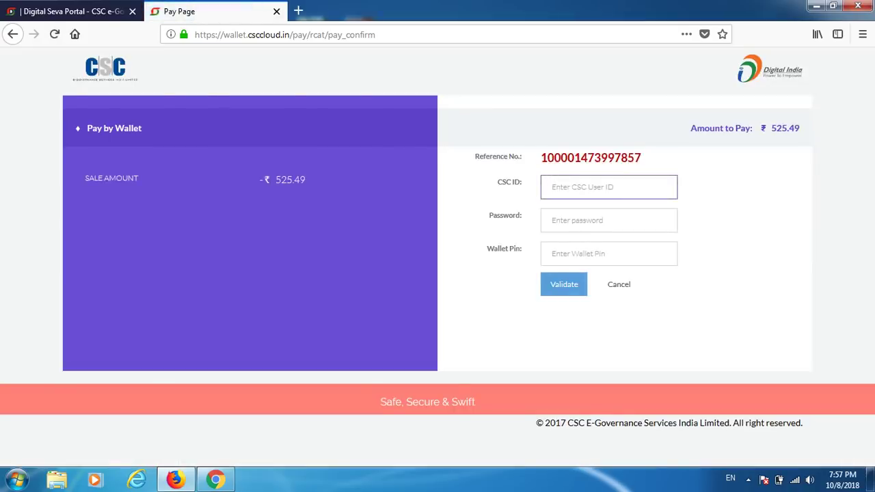
pyautogui.press('super+Down')
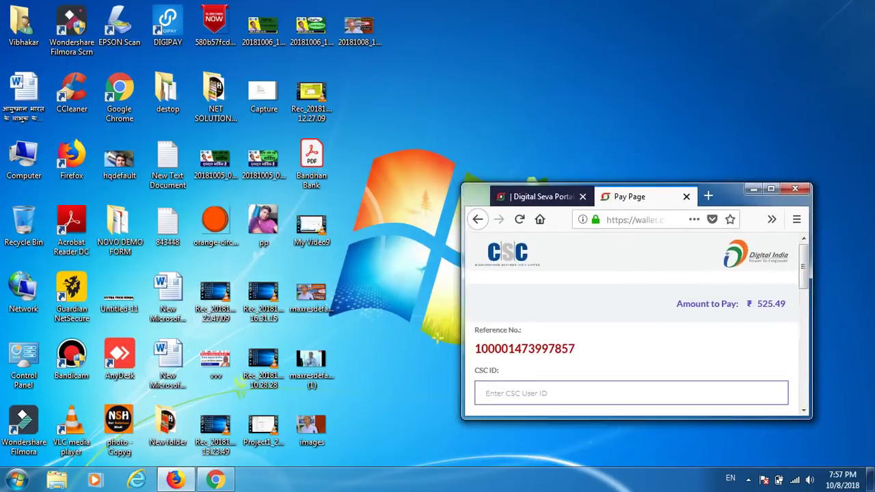
# - Fill in the CSC wallet ID, password and wallet PIN on the Pay Page
pyautogui.click(770, 188)
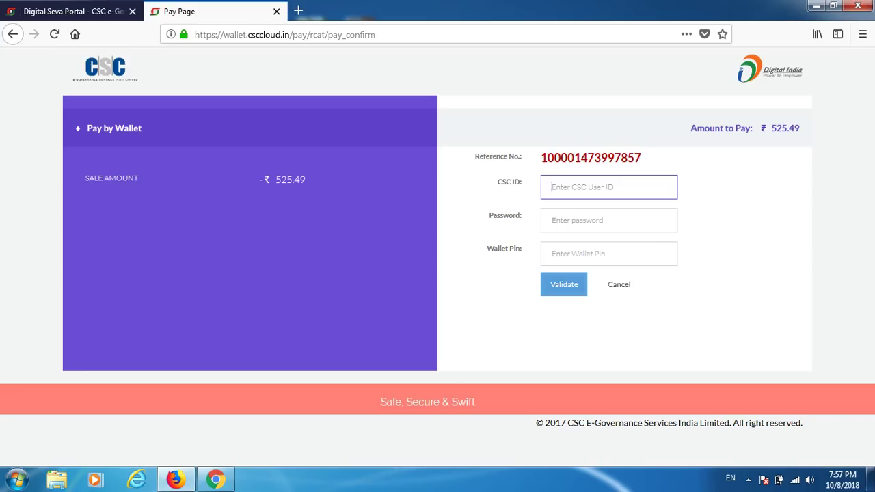
pyautogui.click(608, 220)
pyautogui.write('•••')
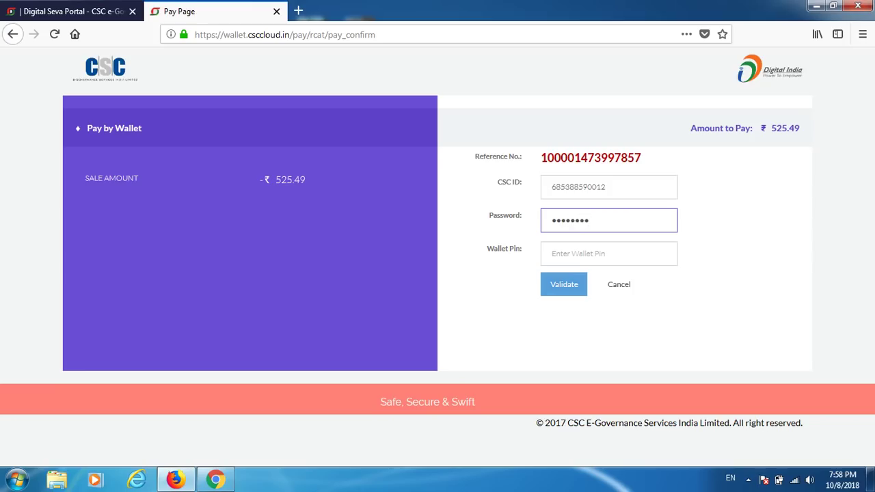
pyautogui.click(608, 254)
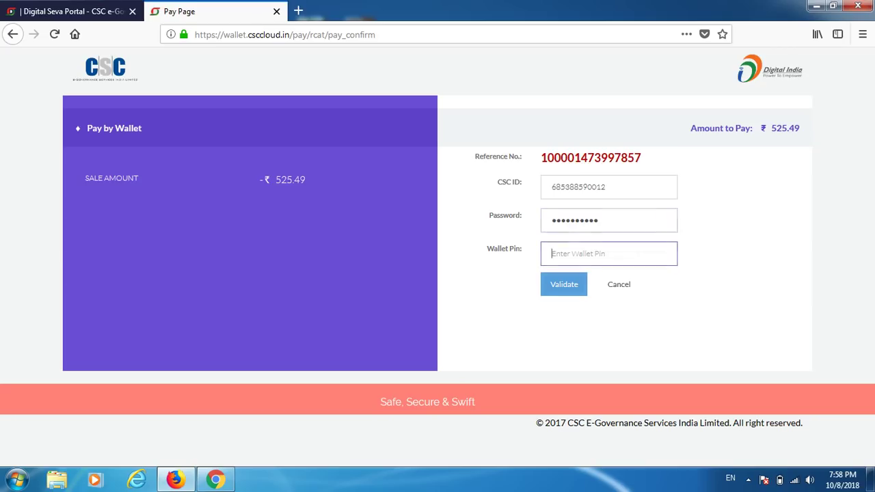
pyautogui.write('•••••')
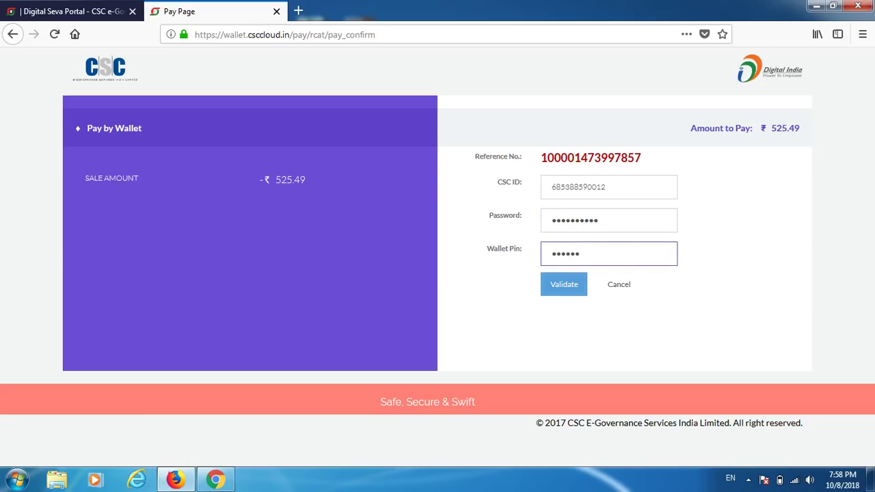
# - Submit the ₹525.49 wallet payment and open the English reservation slip
pyautogui.press('Return')
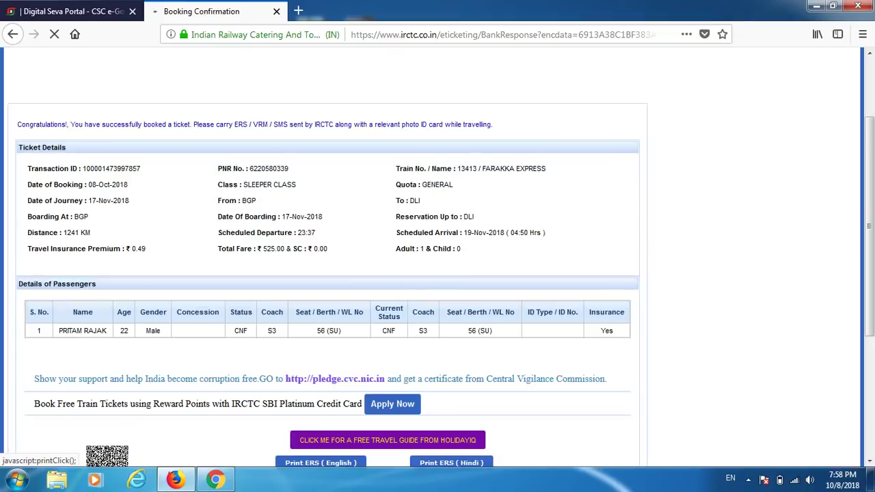
pyautogui.scroll(-5, 328, 273)
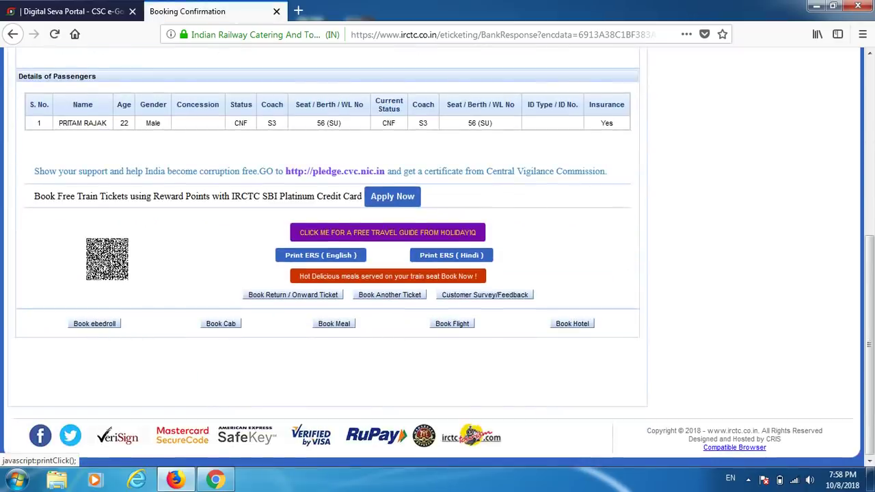
pyautogui.click(321, 255)
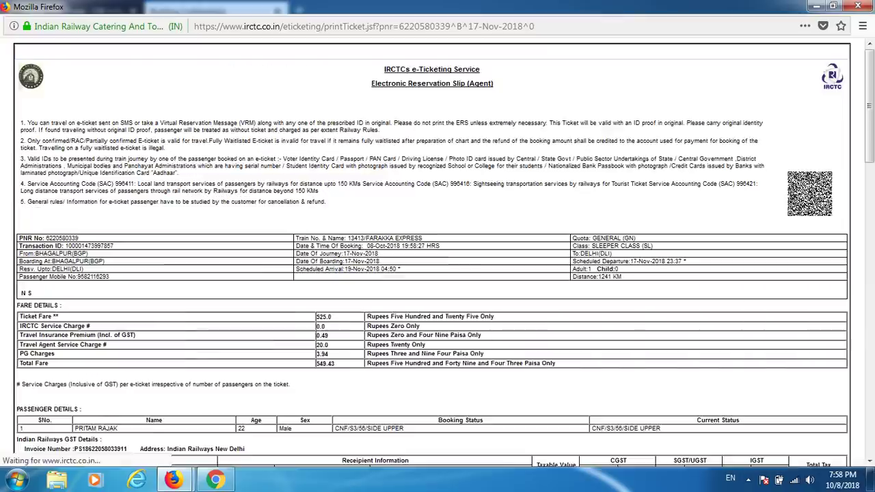
# - Print the Electronic Reservation Slip from the bottom of the ERS page
pyautogui.scroll(-15, 437, 247)
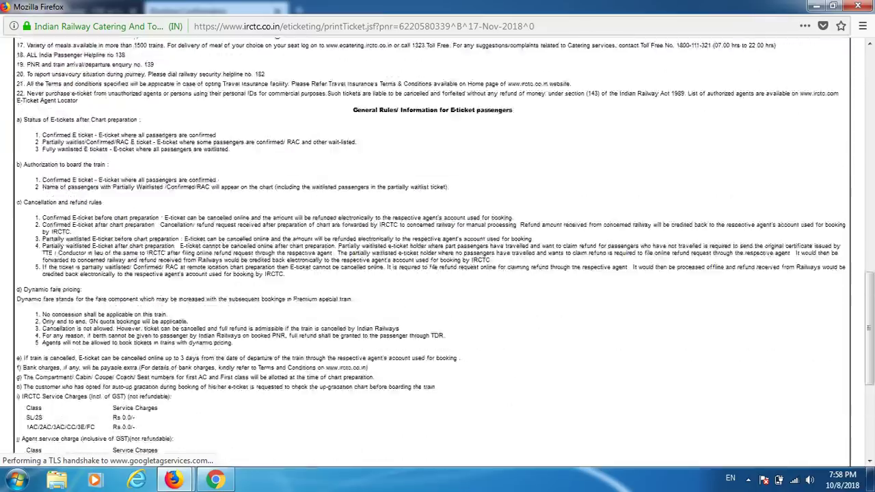
pyautogui.scroll(-5, 438, 246)
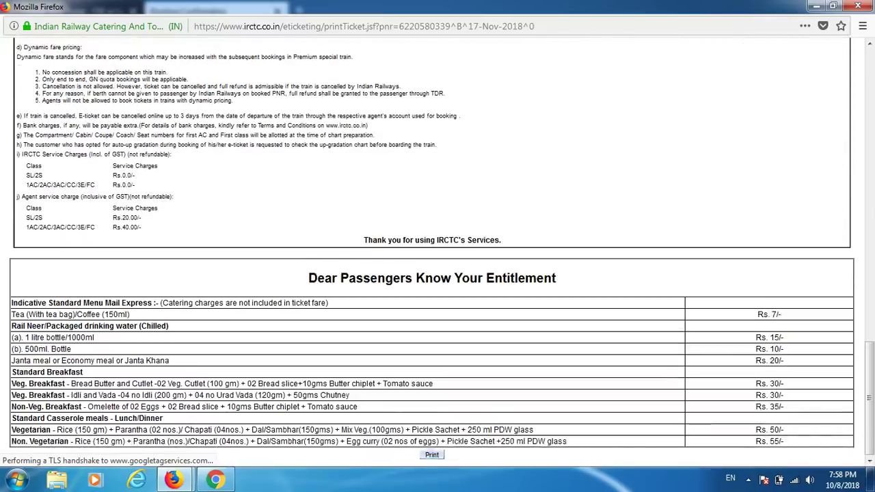
pyautogui.click(432, 455)
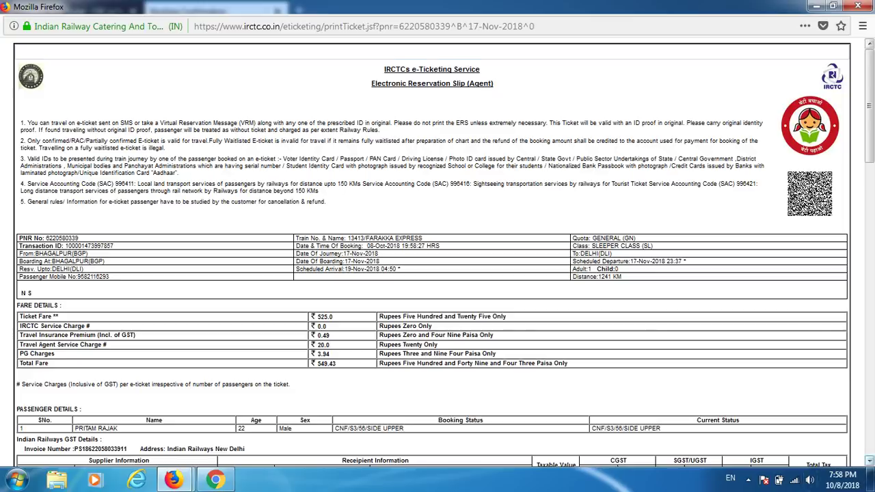
# - Scroll through the printed slip and open the hidden system tray icons
pyautogui.scroll(-1, 438, 253)
pyautogui.scroll(-6, 438, 253)
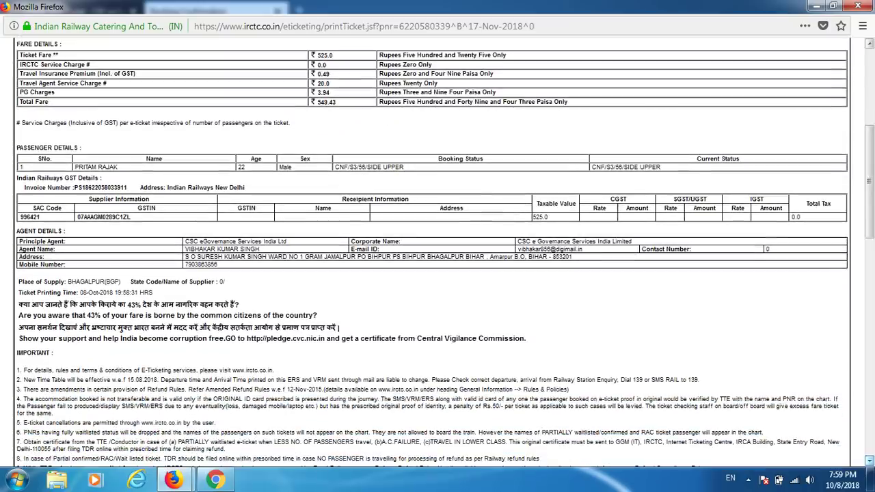
pyautogui.click(794, 480)
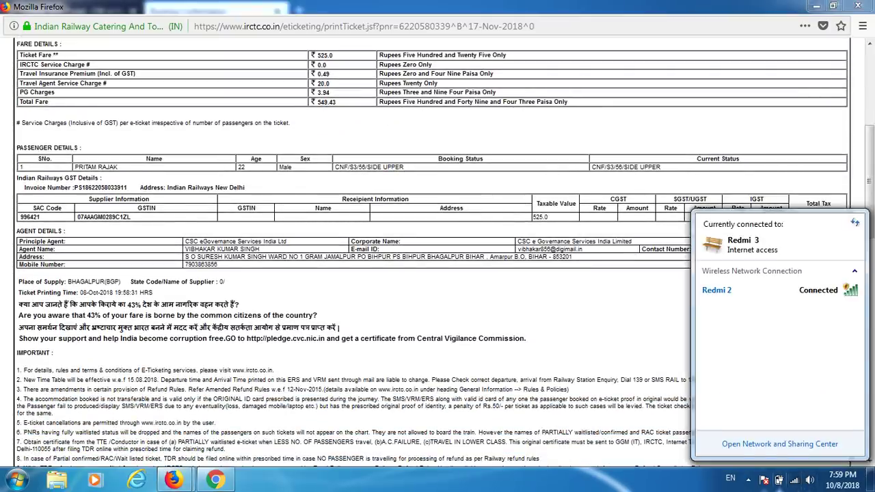
pyautogui.click(749, 480)
pyautogui.click(727, 413)
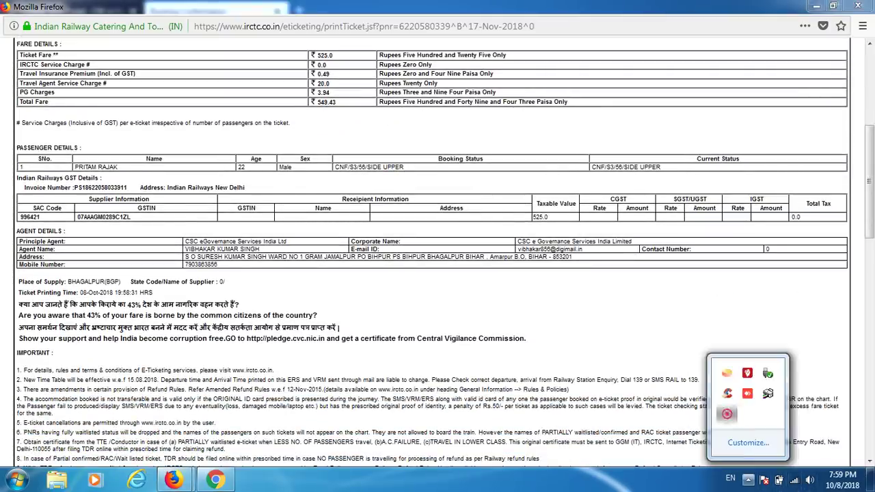